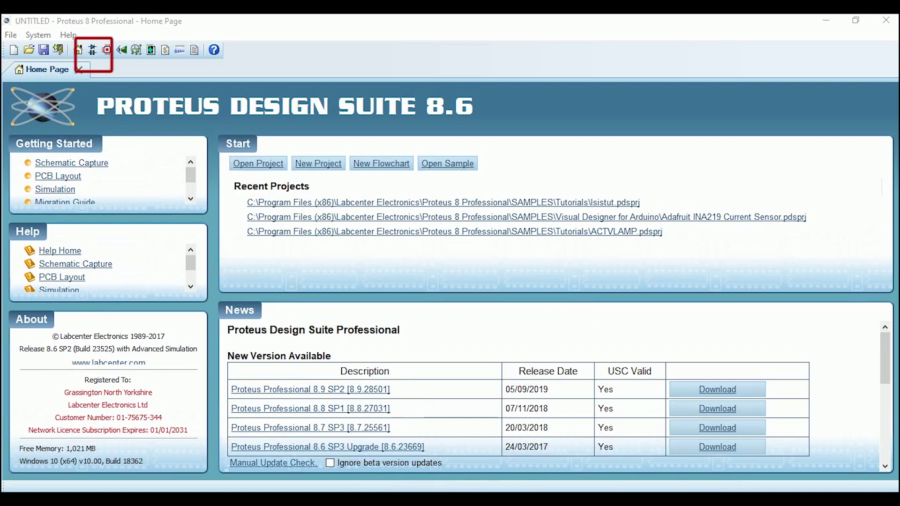
Step: Start a new schematic sheet and add the ARDUINO UNO part to the device list
{"action": "left_click", "coordinate": [92, 50]}
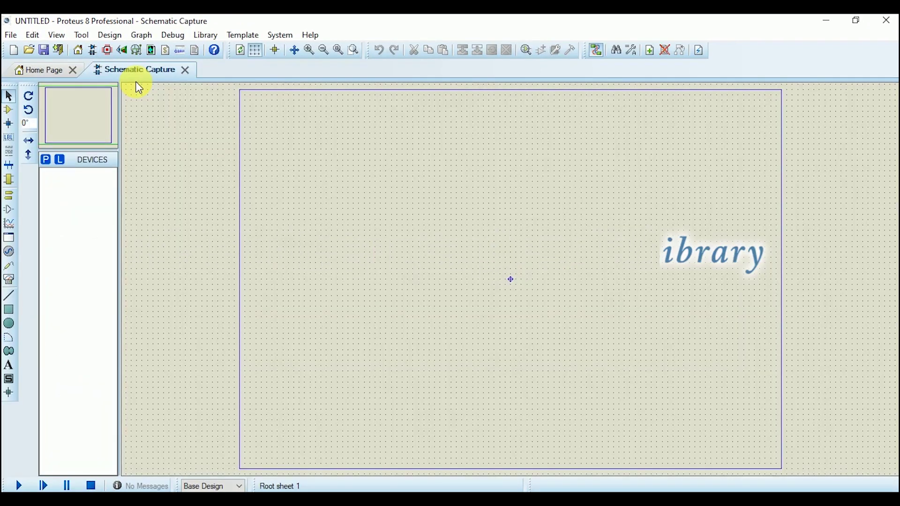
{"action": "left_click", "coordinate": [45, 160]}
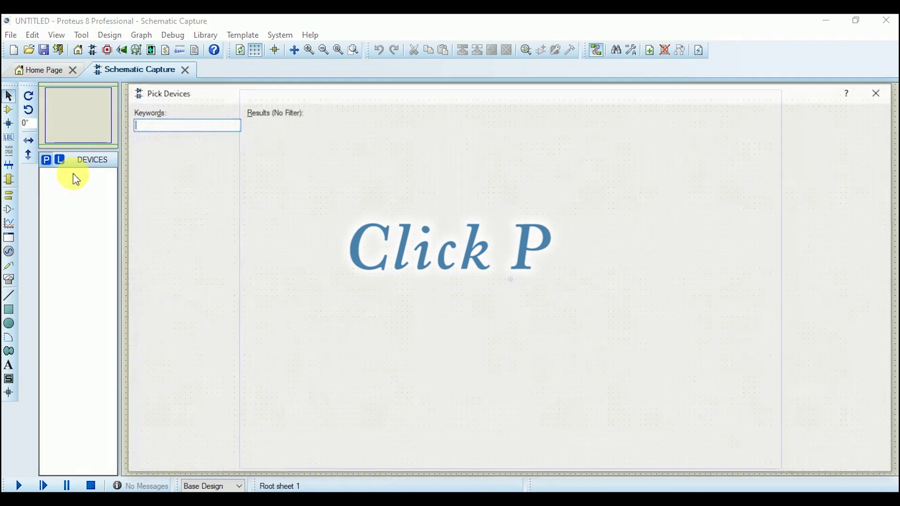
{"action": "type", "text": "ar"}
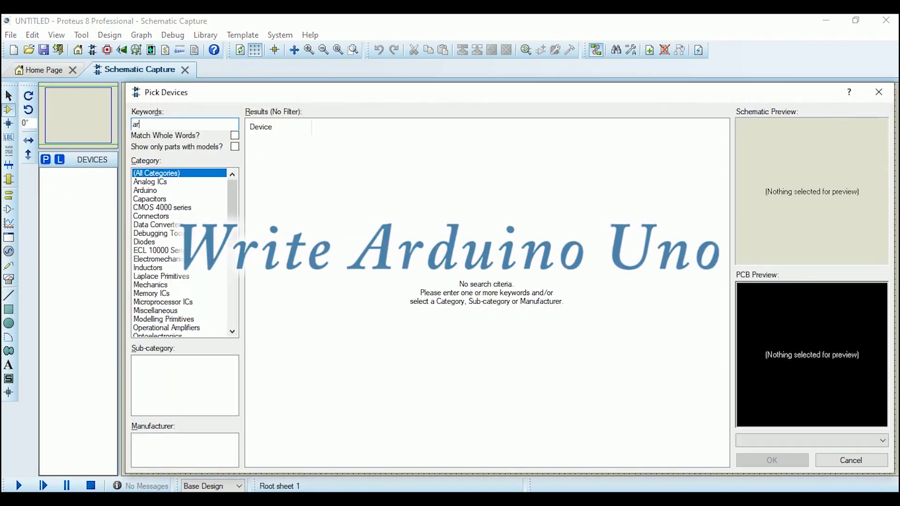
{"action": "type", "text": "duino uno"}
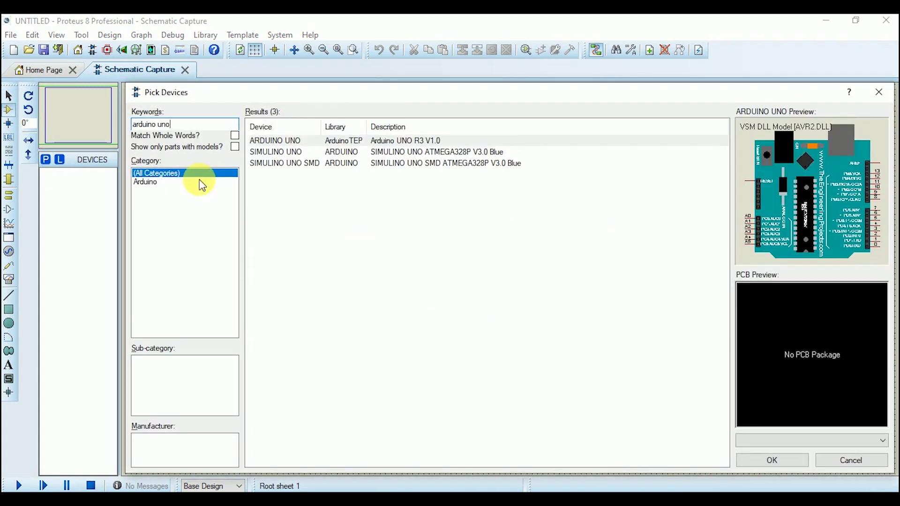
{"action": "double_click", "coordinate": [390, 137]}
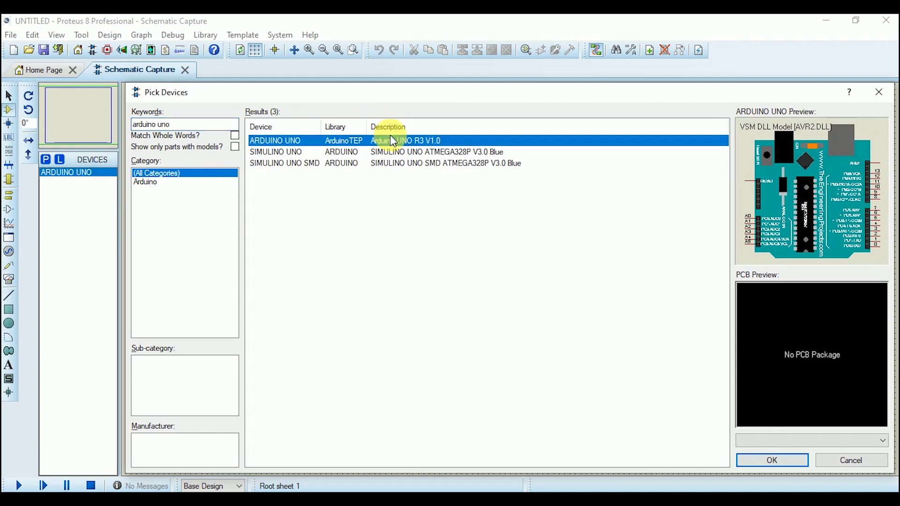
Step: Search 'LED' and add the LED-BIBY animated LED to the project devices
{"action": "double_click", "coordinate": [219, 126]}
{"action": "key", "text": "BackSpace"}
{"action": "key", "text": "BackSpace"}
{"action": "key", "text": "BackSpace"}
{"action": "key", "text": "BackSpace"}
{"action": "key", "text": "BackSpace"}
{"action": "key", "text": "BackSpace"}
{"action": "key", "text": "BackSpace"}
{"action": "key", "text": "BackSpace"}
{"action": "key", "text": "BackSpace"}
{"action": "type", "text": "LED"}
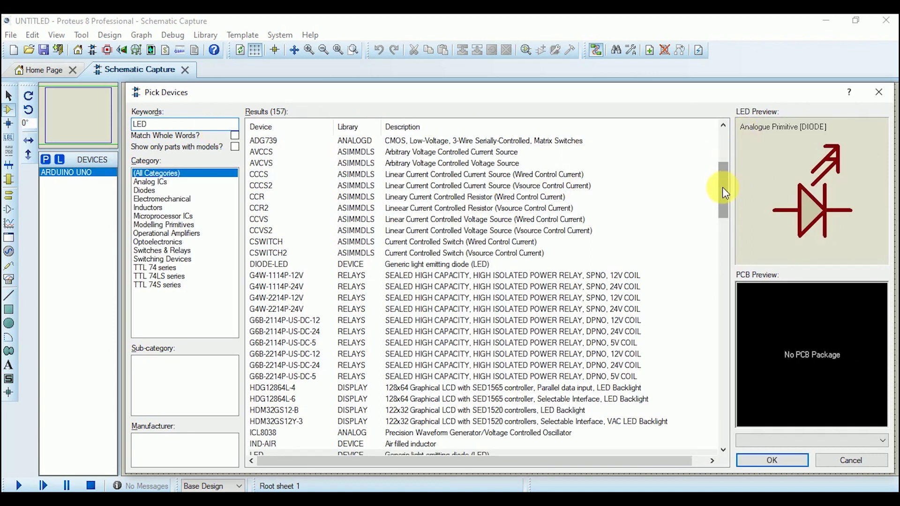
{"action": "left_click_drag", "start_coordinate": [724, 196], "coordinate": [722, 250]}
{"action": "left_click", "coordinate": [283, 197]}
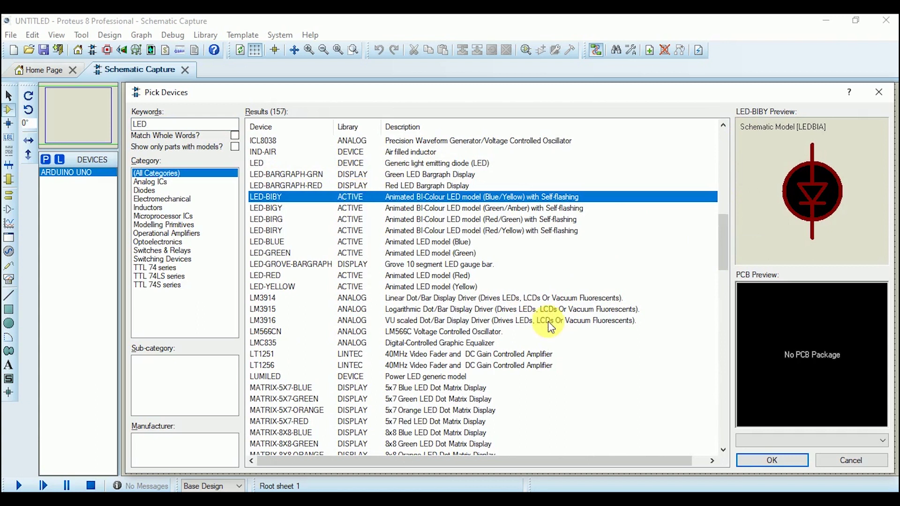
{"action": "double_click", "coordinate": [341, 196]}
Step: Place the Arduino Uno near the sheet centre and LED D1 to its right
{"action": "left_click", "coordinate": [787, 464]}
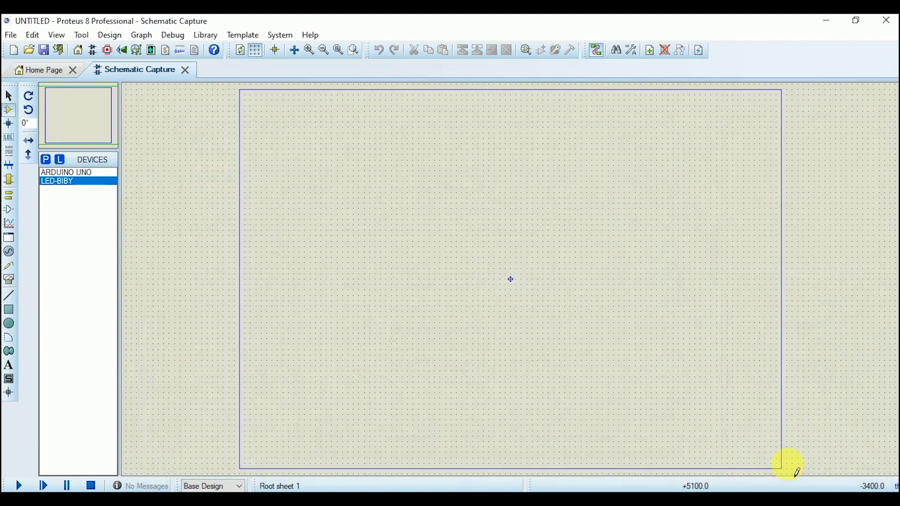
{"action": "left_click", "coordinate": [90, 172]}
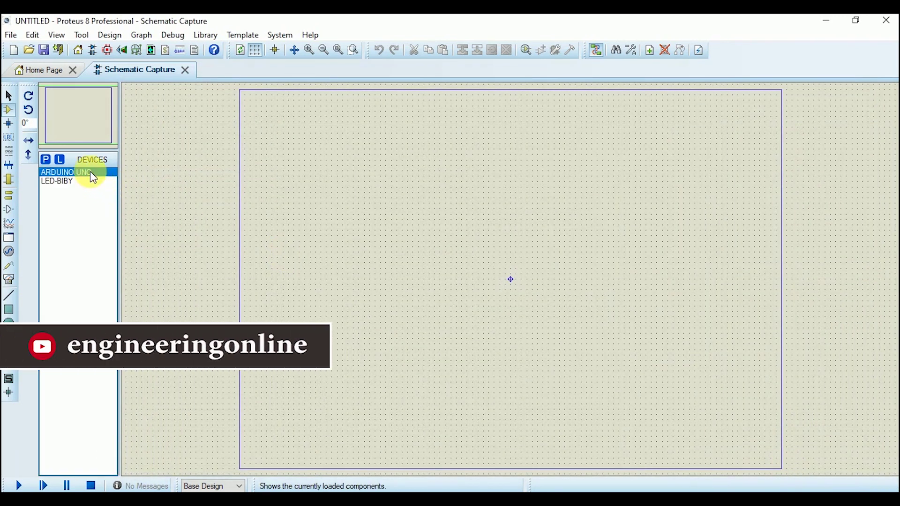
{"action": "left_click", "coordinate": [406, 212]}
{"action": "left_click", "coordinate": [412, 234]}
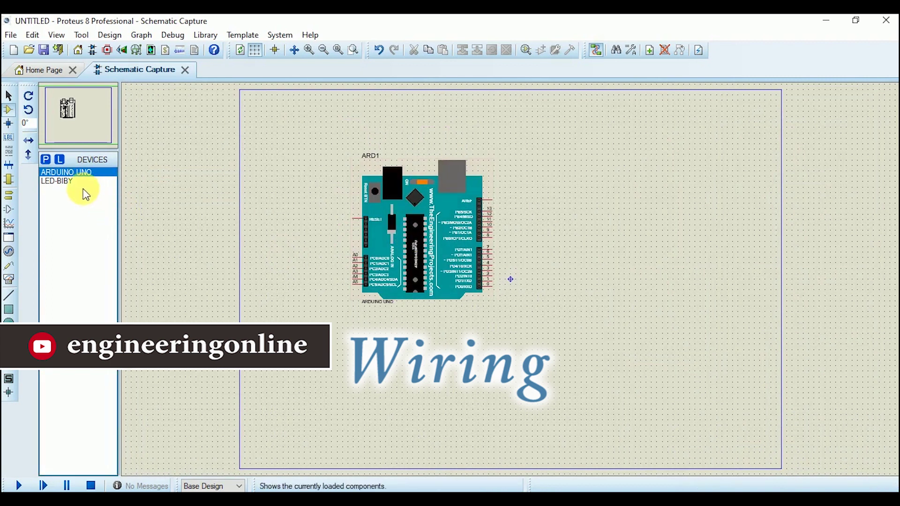
{"action": "left_click", "coordinate": [70, 181]}
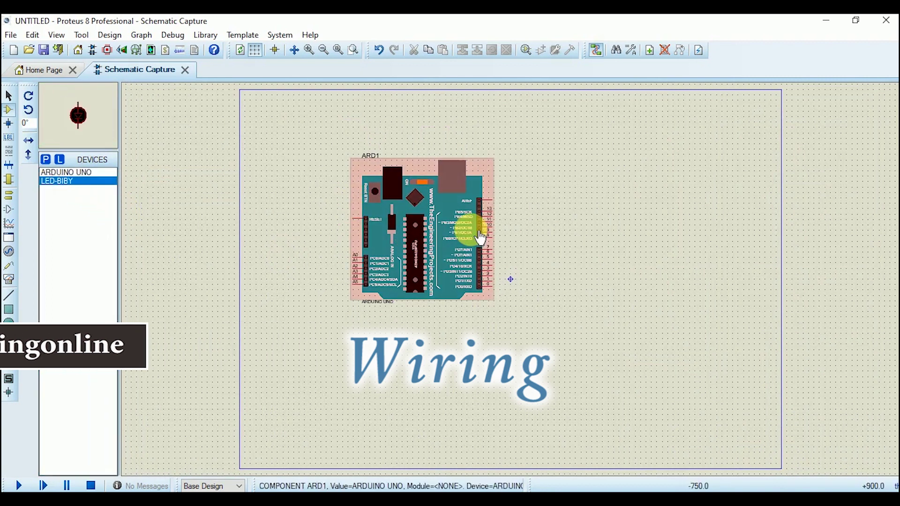
{"action": "left_click", "coordinate": [526, 229]}
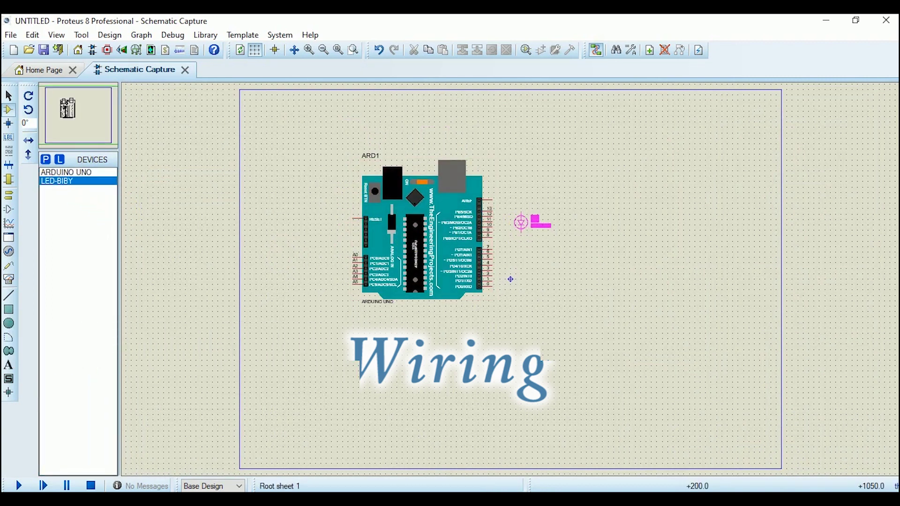
{"action": "left_click", "coordinate": [527, 228]}
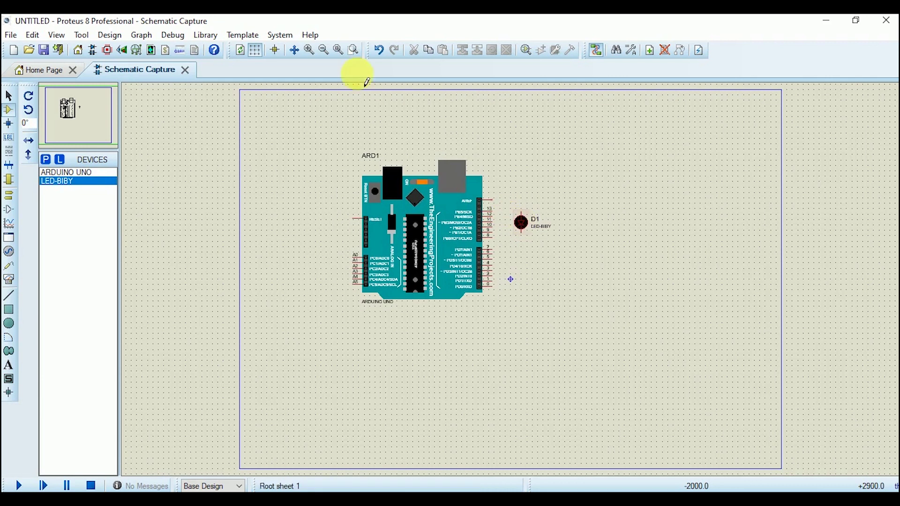
Step: Zoom in and wire Arduino pin 13 to the LED's anode
{"action": "left_click", "coordinate": [309, 50]}
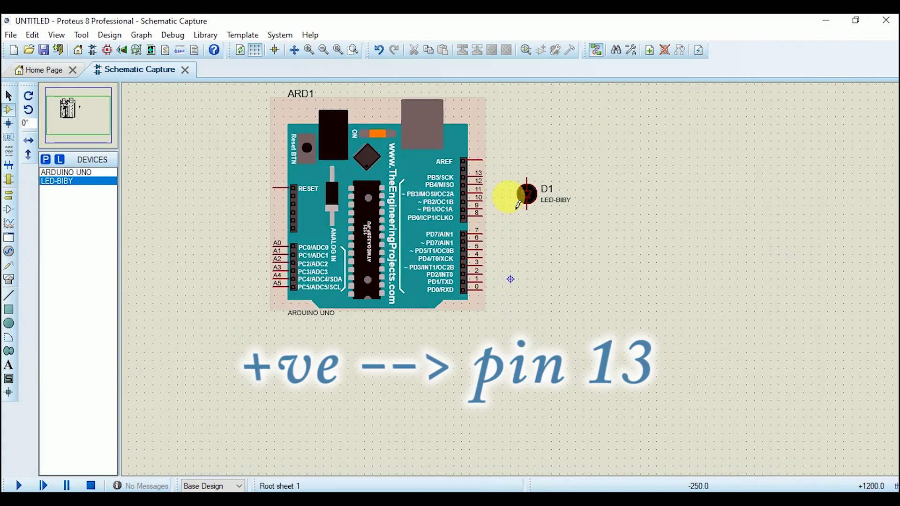
{"action": "left_click", "coordinate": [483, 174]}
{"action": "left_click", "coordinate": [527, 177]}
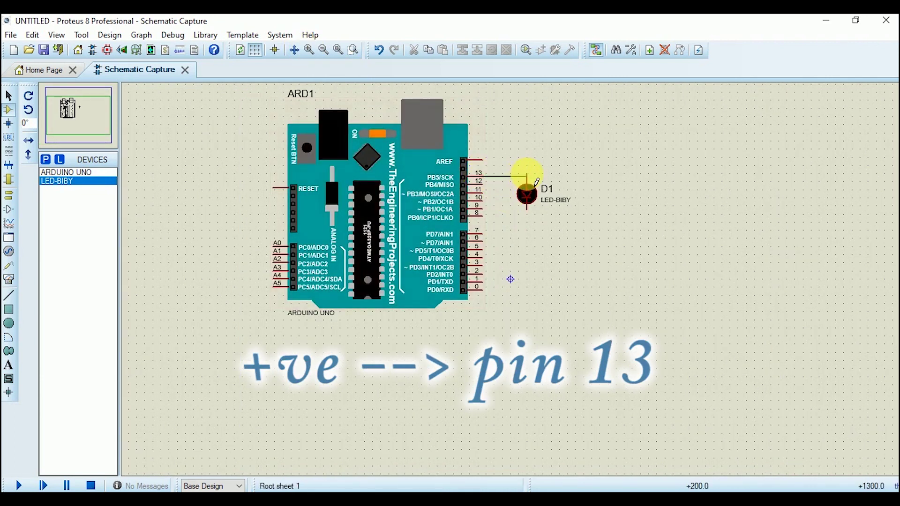
Step: Place a GROUND terminal below D1 connected to its cathode
{"action": "right_click", "coordinate": [560, 150]}
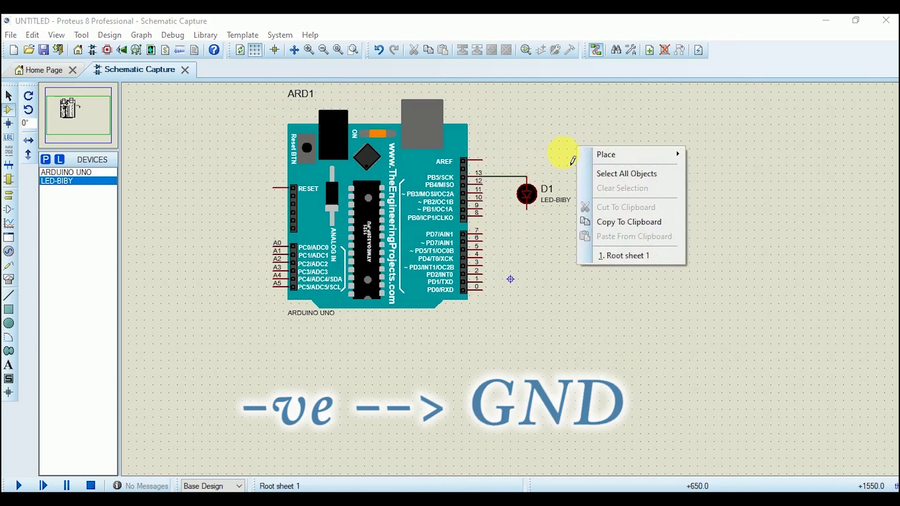
{"action": "mouse_move", "coordinate": [603, 155]}
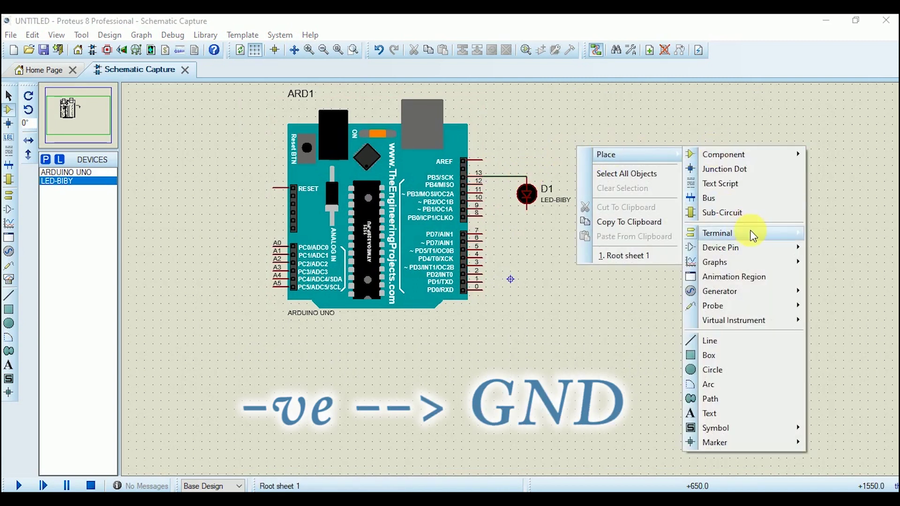
{"action": "mouse_move", "coordinate": [751, 232]}
{"action": "left_click", "coordinate": [648, 304]}
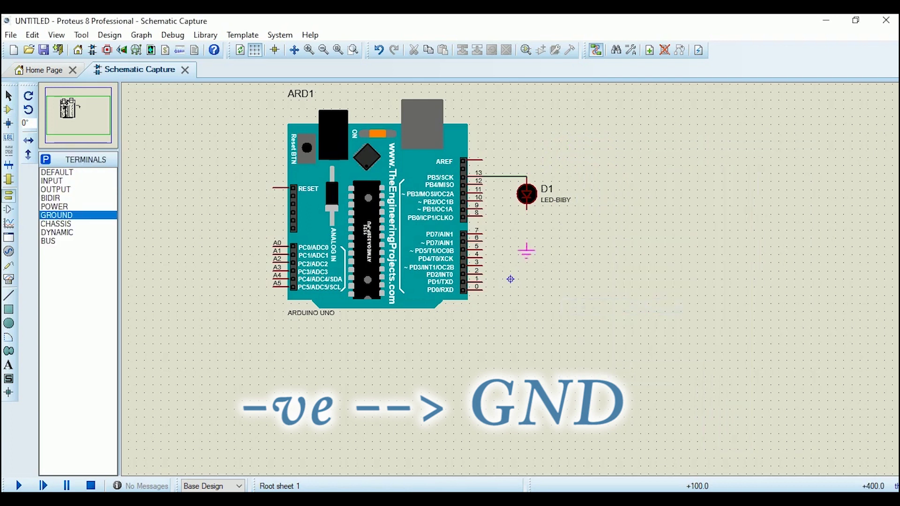
{"action": "left_click", "coordinate": [527, 218]}
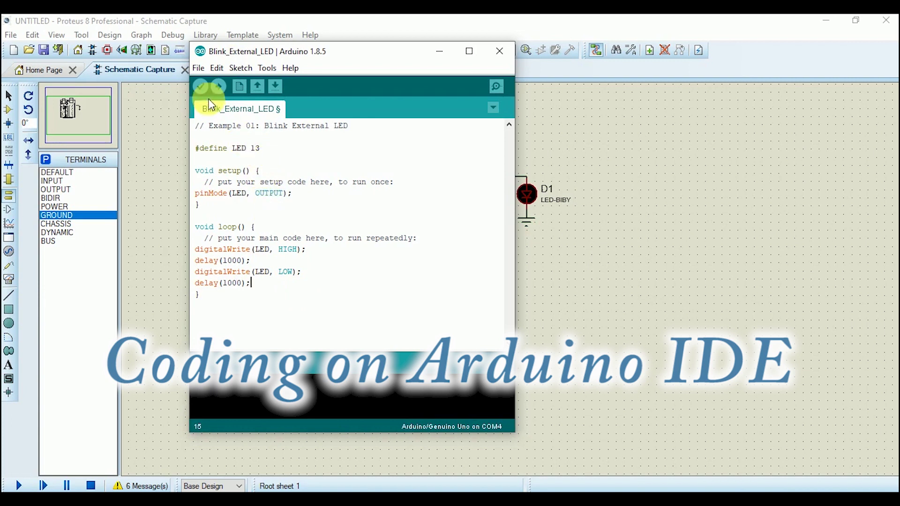
Step: Compile the Blink_External_LED sketch and select the full .hex file path in the build output
{"action": "left_click", "coordinate": [200, 87]}
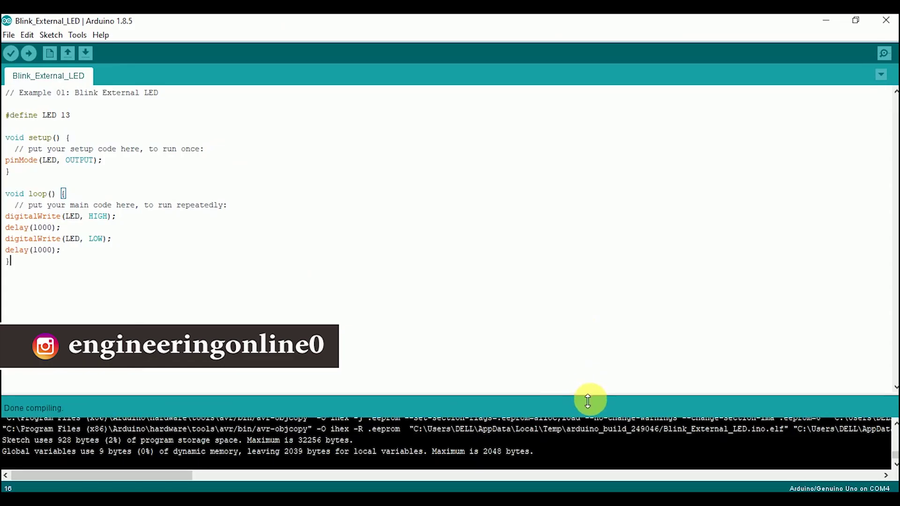
{"action": "left_click_drag", "start_coordinate": [586, 402], "coordinate": [589, 354]}
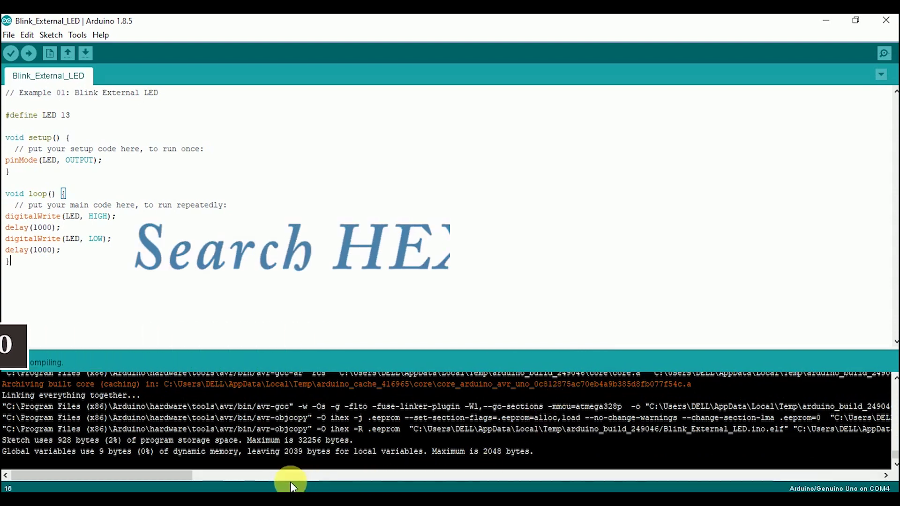
{"action": "left_click_drag", "start_coordinate": [182, 476], "coordinate": [279, 478]}
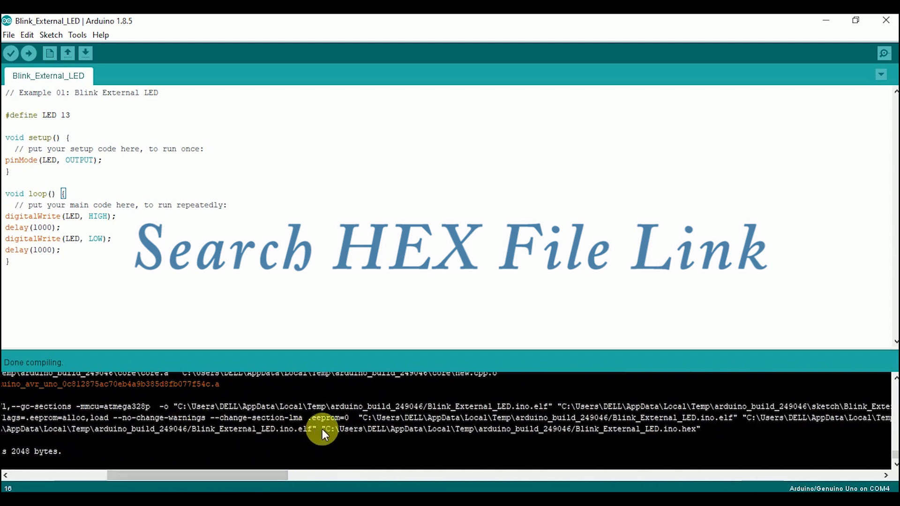
{"action": "left_click_drag", "start_coordinate": [328, 428], "coordinate": [357, 432]}
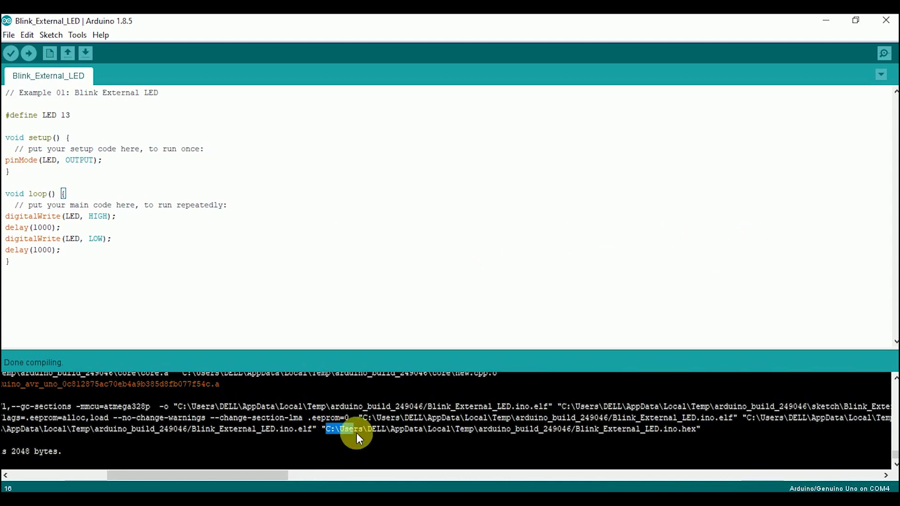
{"action": "left_click_drag", "start_coordinate": [484, 431], "coordinate": [752, 432]}
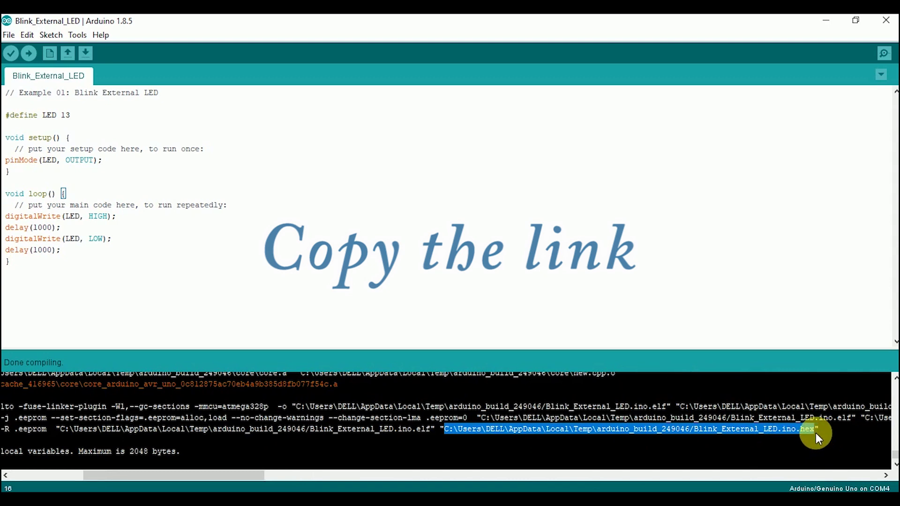
Step: Paste the Blink_External_LED.ino.hex path into Arduino Uno ARD1's Program File and confirm
{"action": "mouse_move", "coordinate": [432, 493]}
{"action": "left_click", "coordinate": [440, 452]}
{"action": "left_click", "coordinate": [410, 165]}
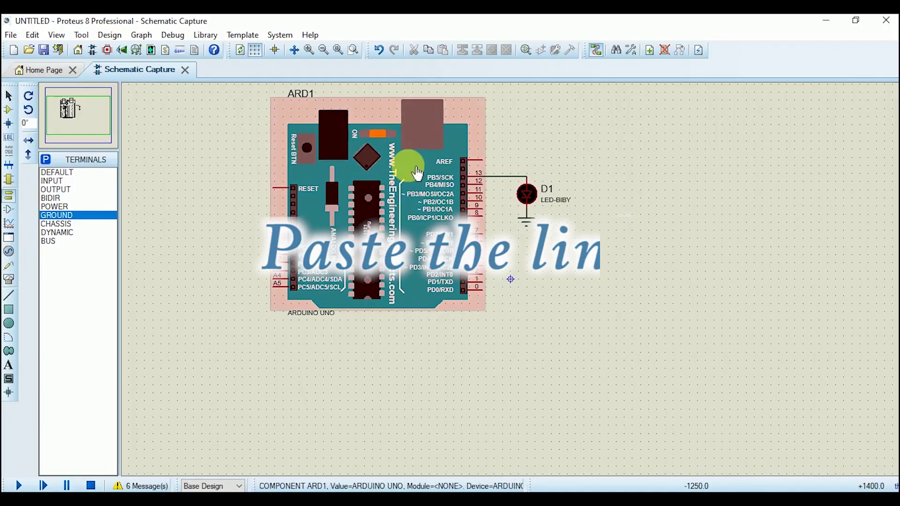
{"action": "double_click", "coordinate": [411, 165]}
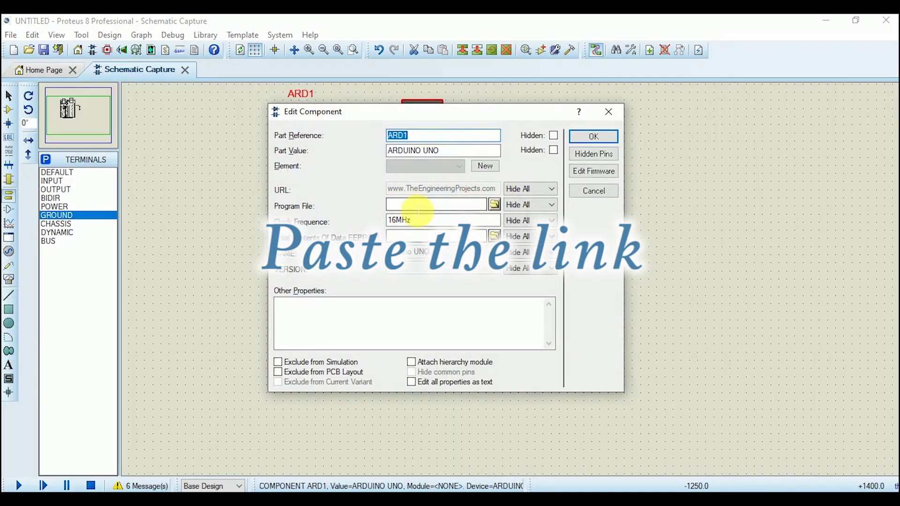
{"action": "left_click", "coordinate": [417, 211]}
{"action": "key", "text": "ctrl+v"}
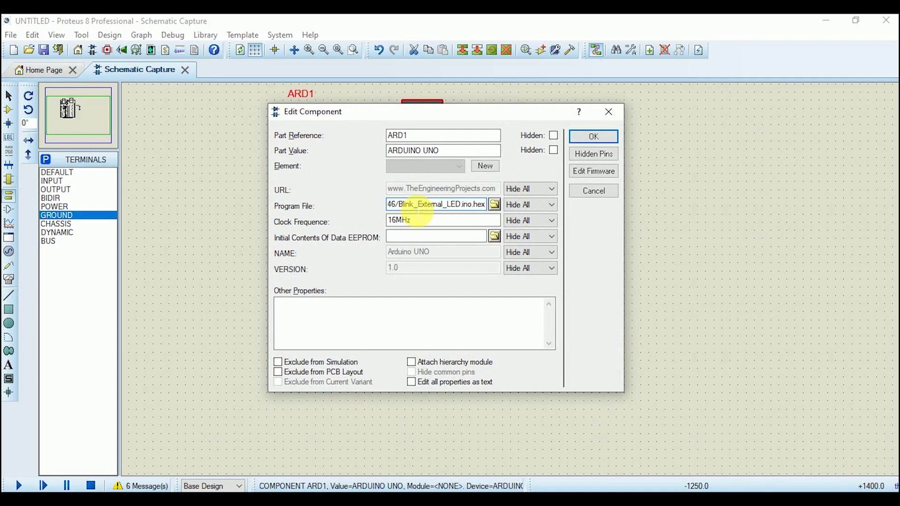
{"action": "left_click", "coordinate": [592, 138]}
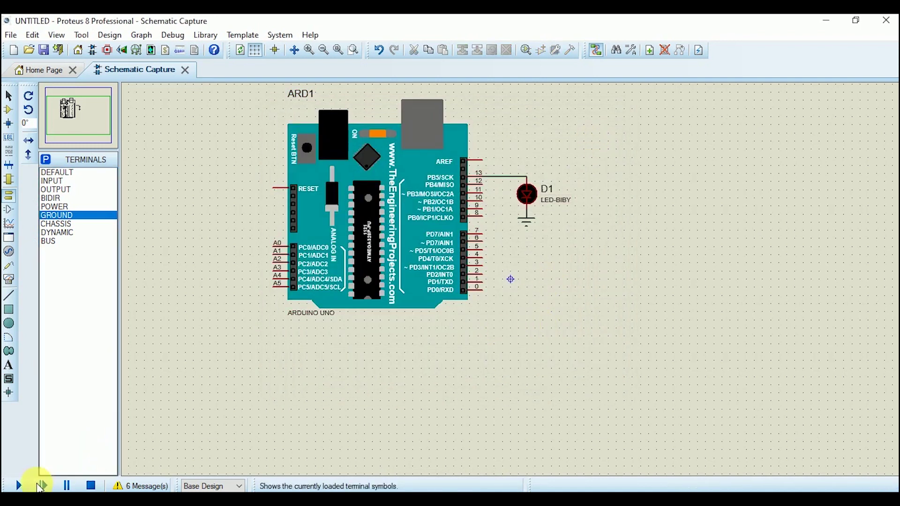
Step: Run the simulation so LED D1 on pin 13 blinks
{"action": "left_click", "coordinate": [18, 486]}
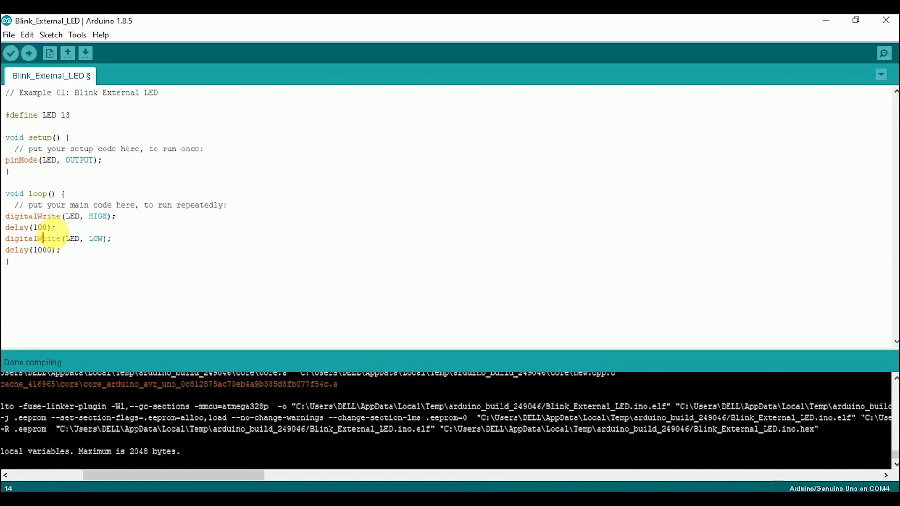
Step: Change the second delay(1000) to delay(100), recompile, and minimize the Arduino IDE
{"action": "left_click", "coordinate": [42, 250]}
{"action": "key", "text": "BackSpace"}
{"action": "left_click", "coordinate": [11, 52]}
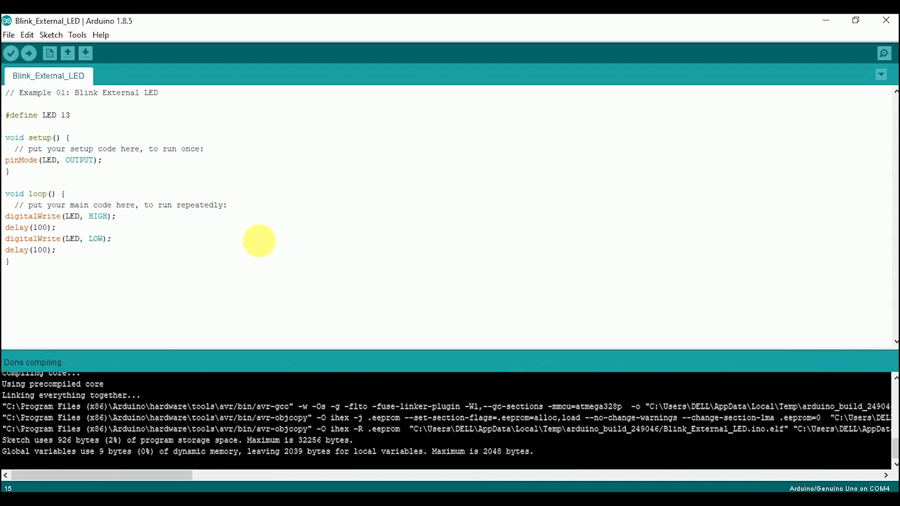
{"action": "left_click", "coordinate": [833, 20]}
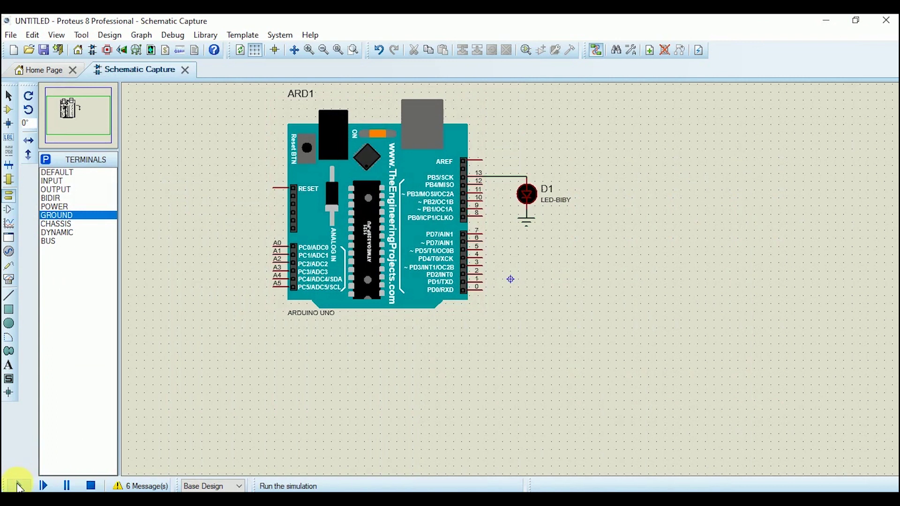
Step: Simulate the 100 ms blink program twice, stopping the simulation after each run
{"action": "left_click", "coordinate": [19, 486]}
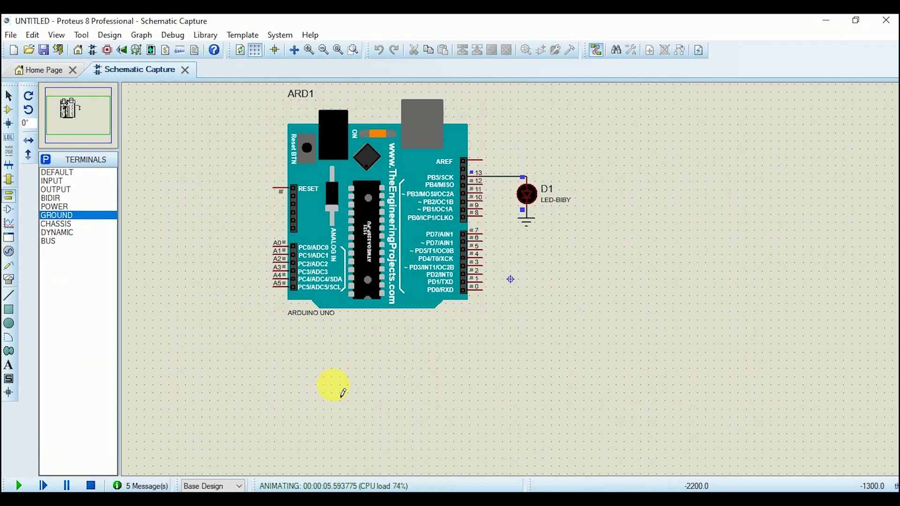
{"action": "left_click", "coordinate": [91, 486]}
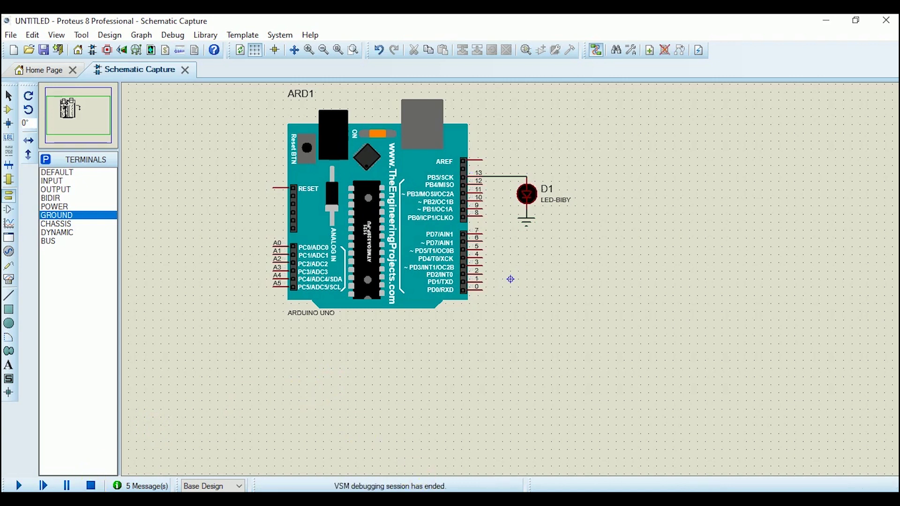
{"action": "key", "text": "F12"}
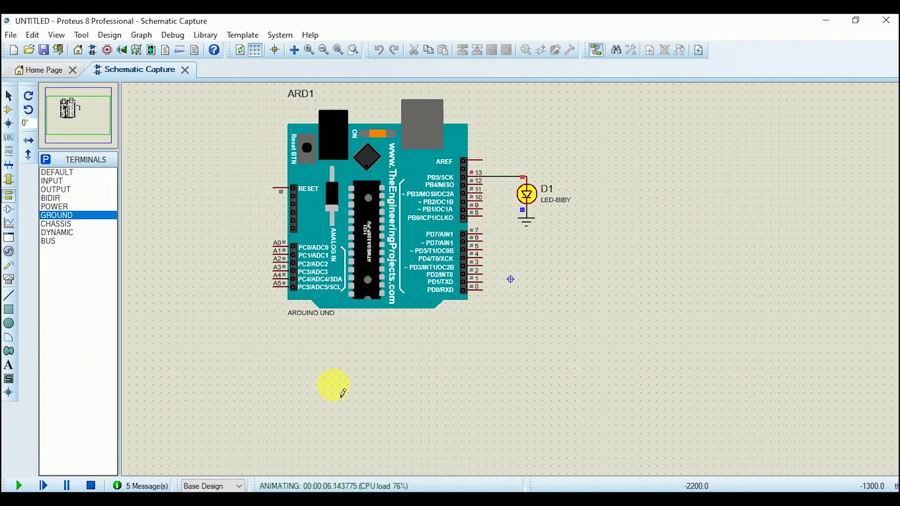
{"action": "left_click", "coordinate": [92, 486]}
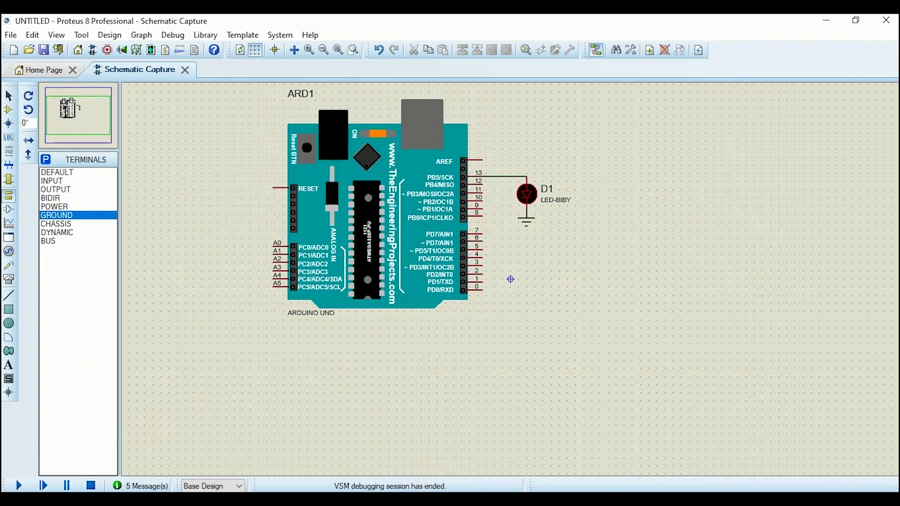